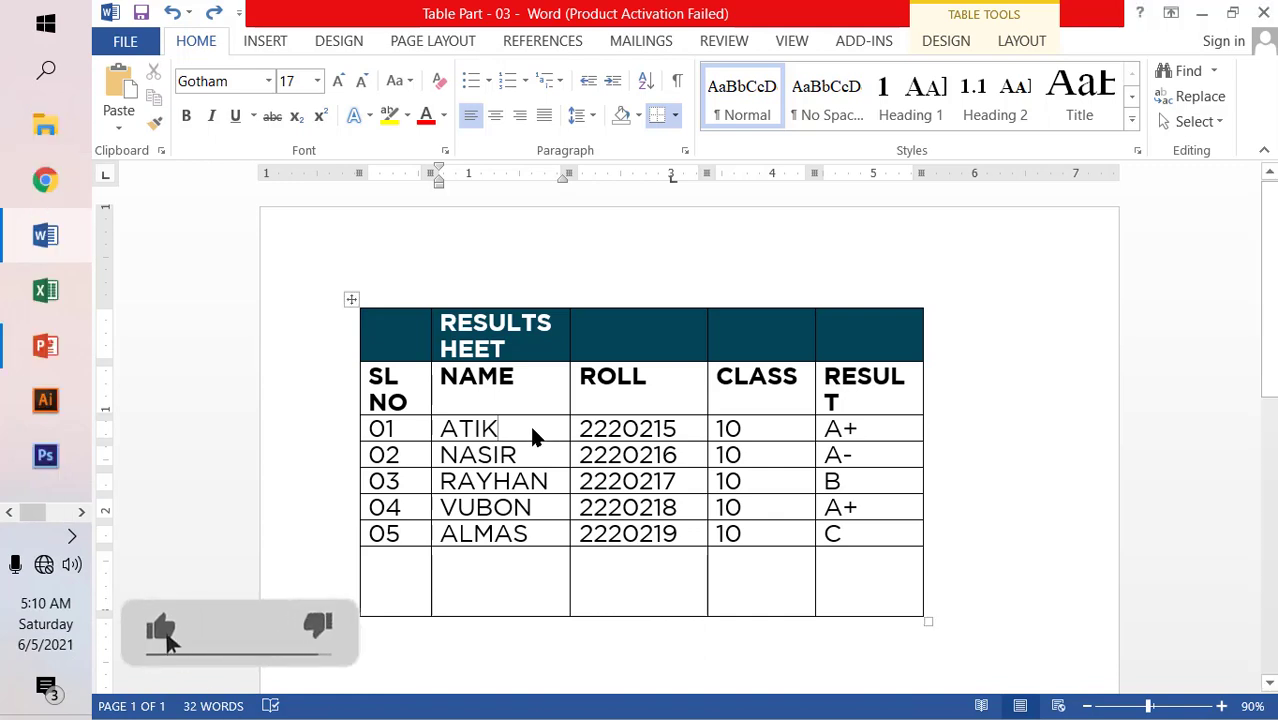
- Set the ATIK row height to 0.3" in the table layout tools
click(1001, 40)
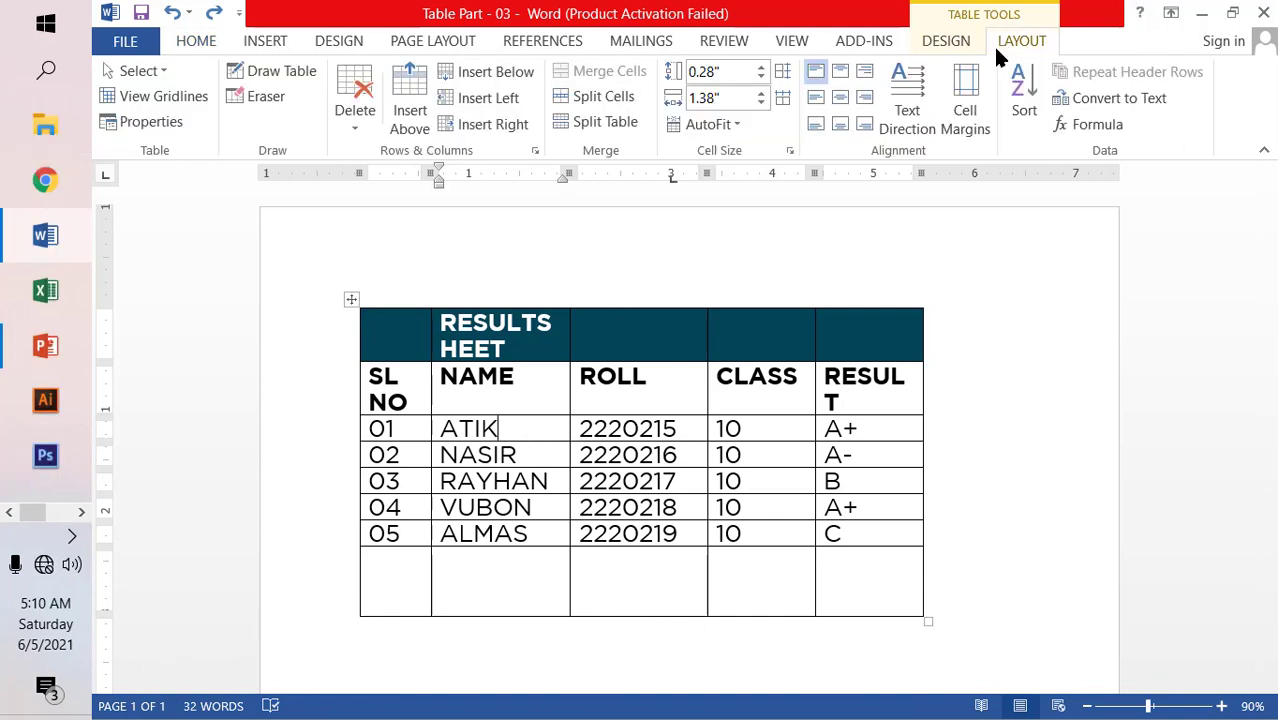
click(722, 71)
key(BackSpace)
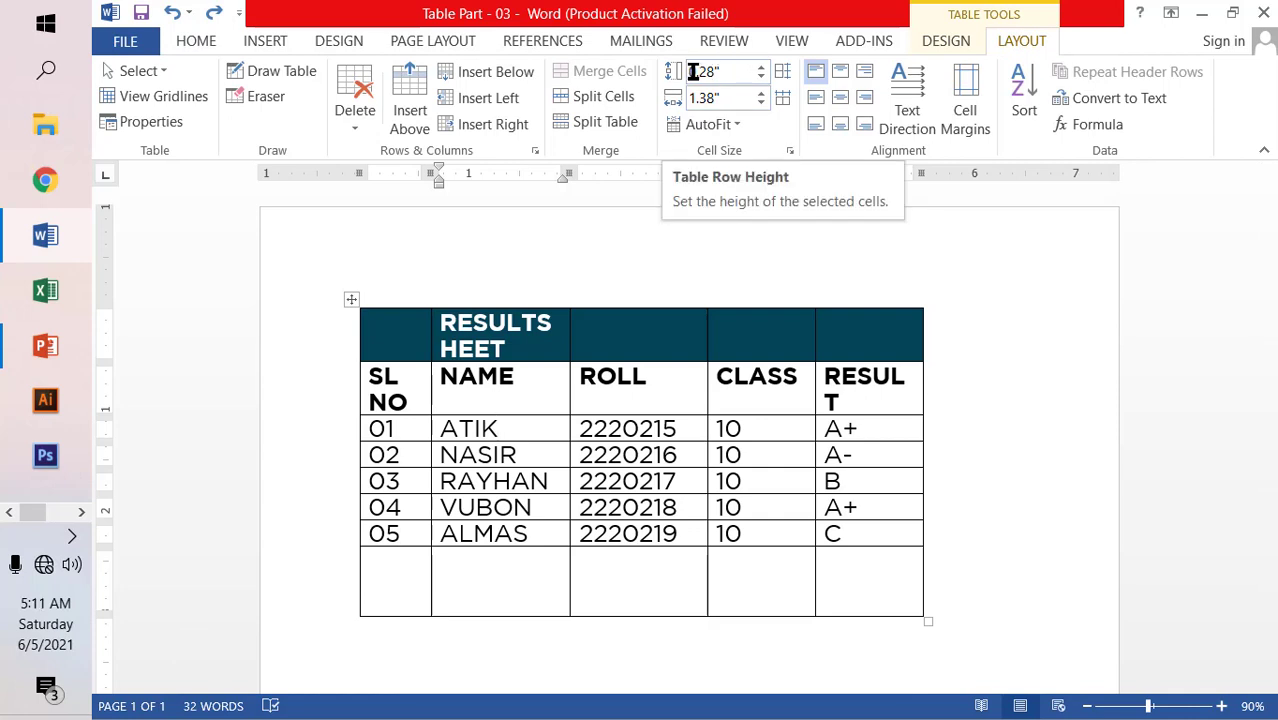
click(710, 99)
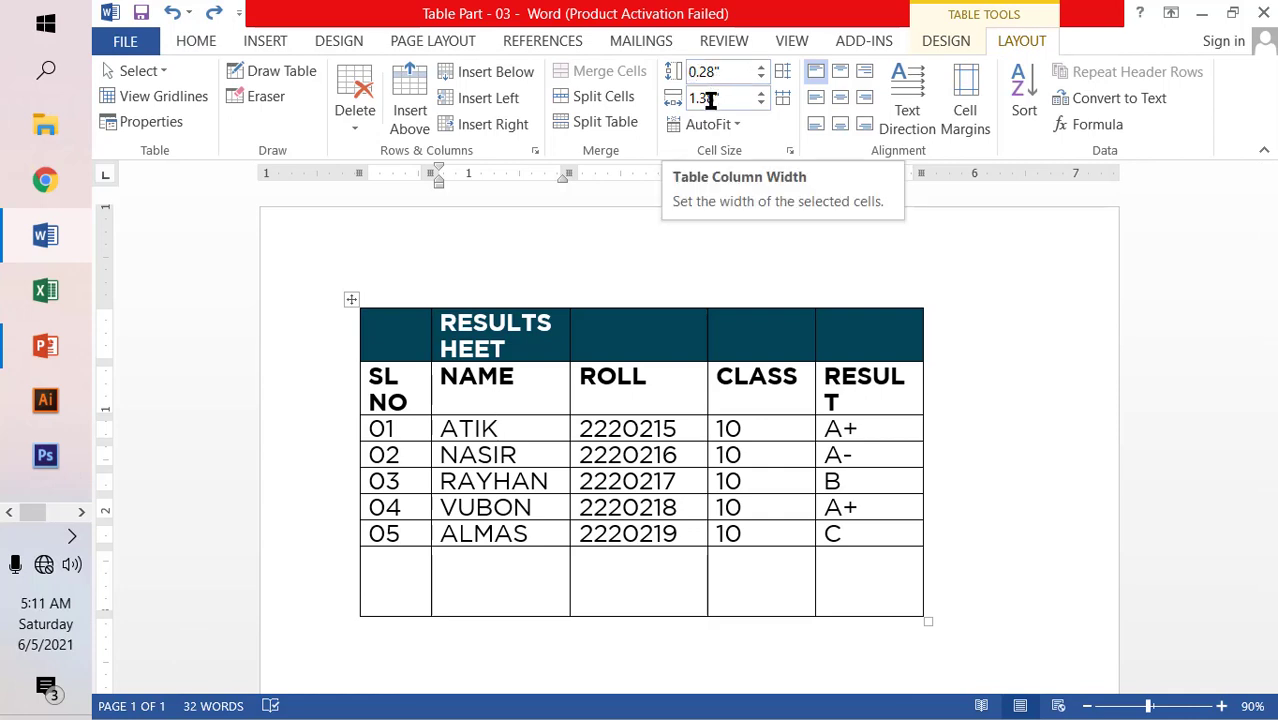
click(760, 66)
click(760, 74)
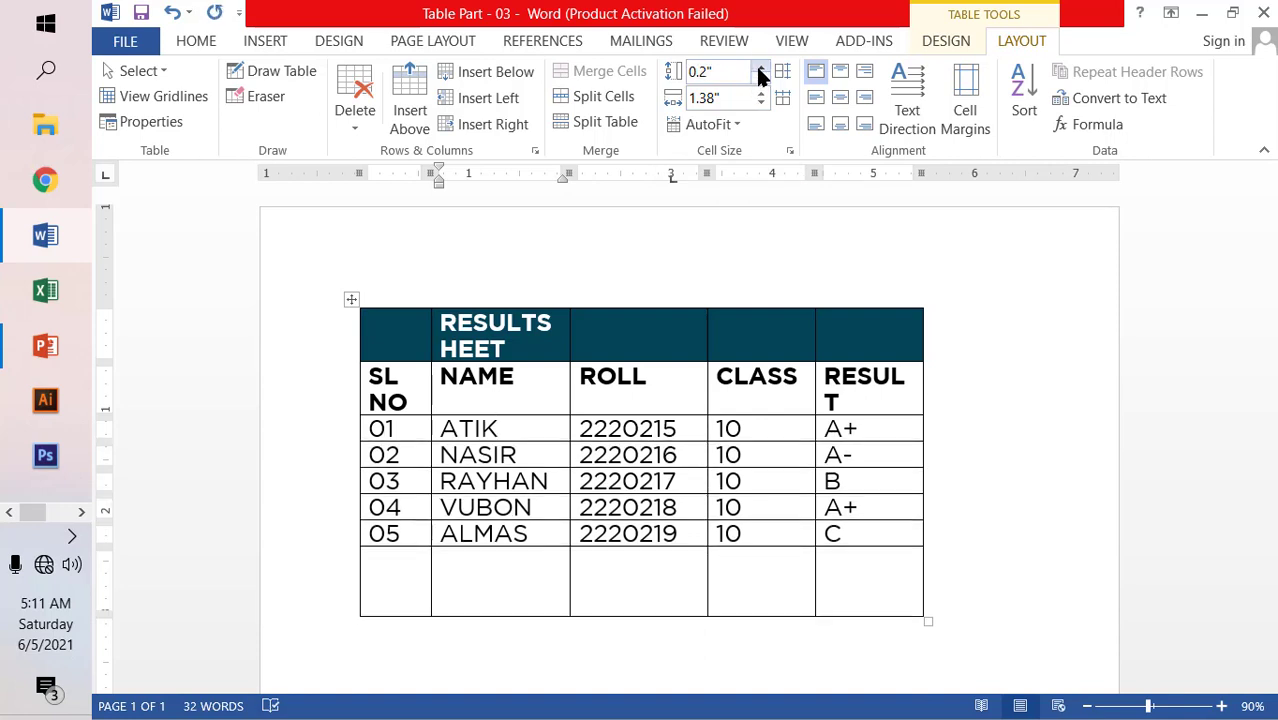
click(760, 67)
click(760, 67)
click(760, 67)
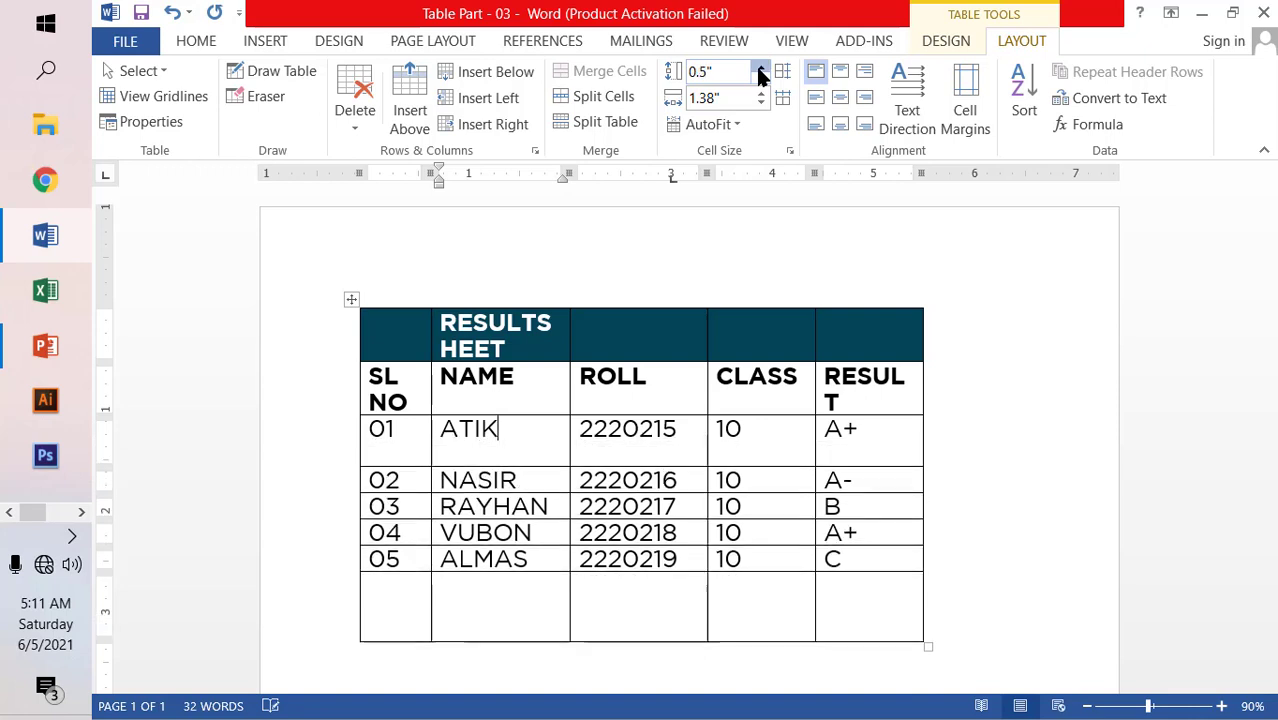
click(760, 67)
click(760, 67)
click(760, 67)
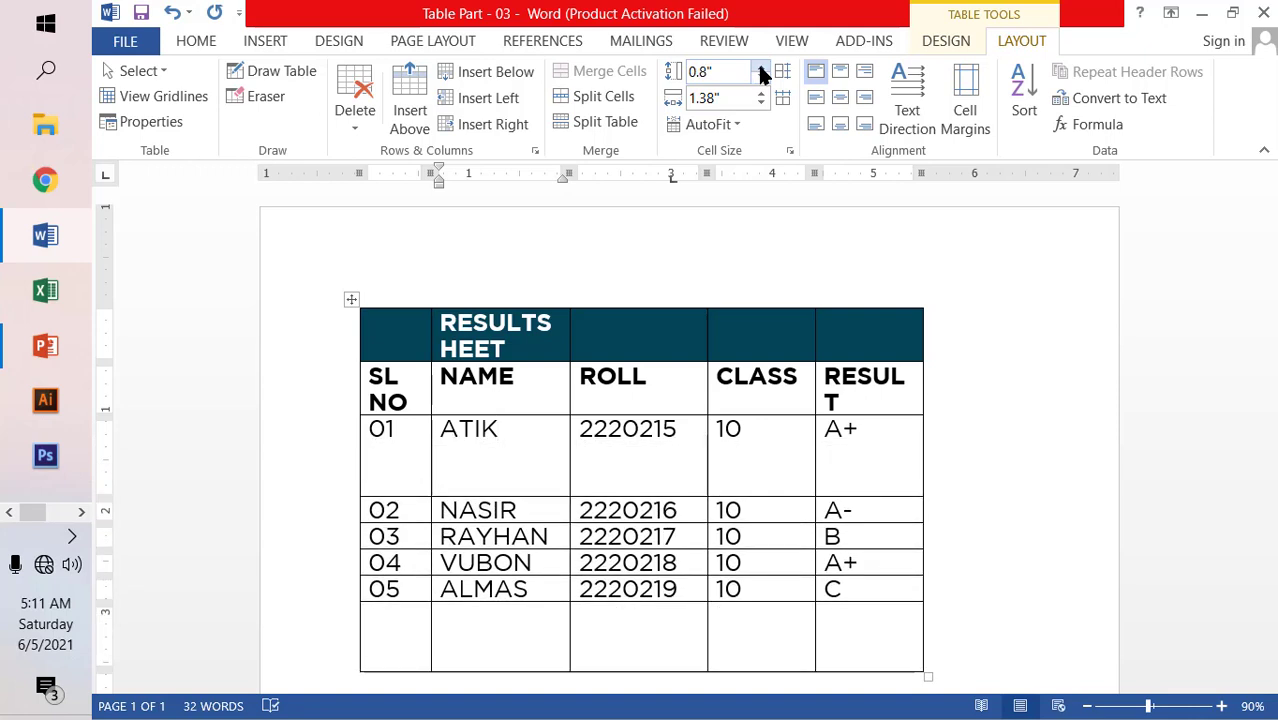
click(761, 80)
click(761, 80)
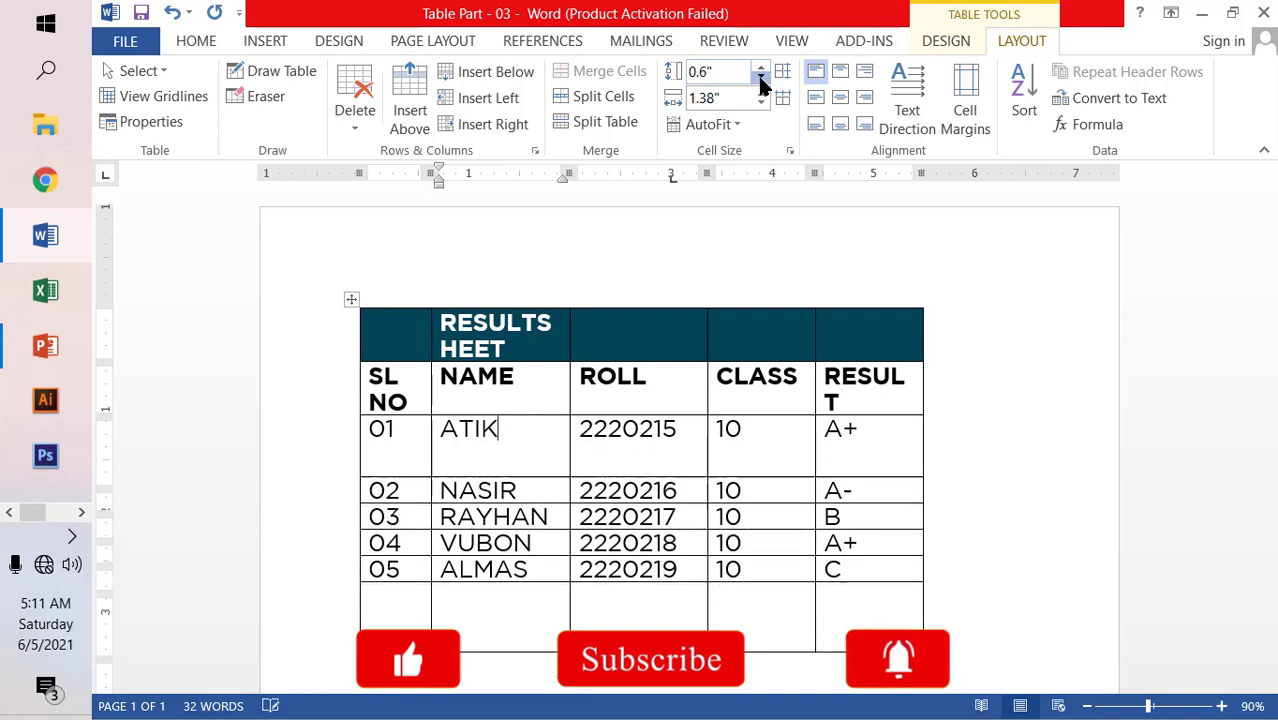
click(761, 80)
click(761, 80)
click(761, 80)
- Set the NAME column width to 1.4"
click(760, 101)
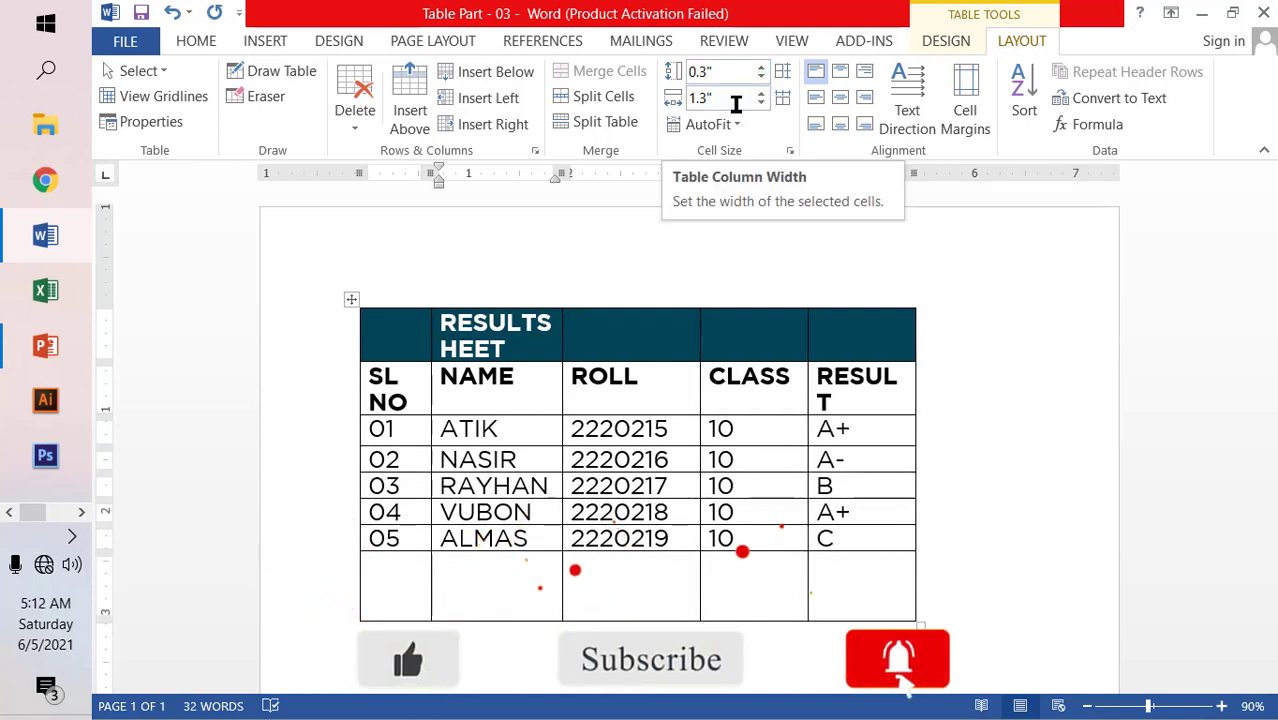
click(760, 93)
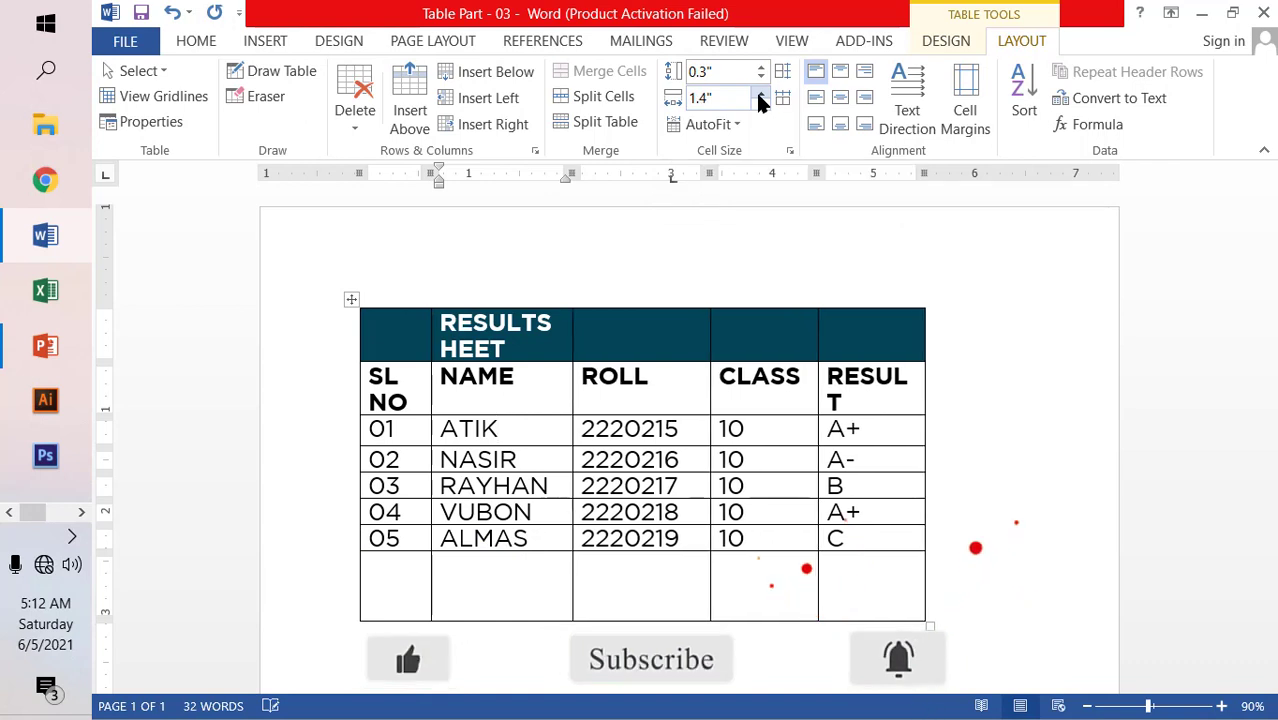
click(755, 91)
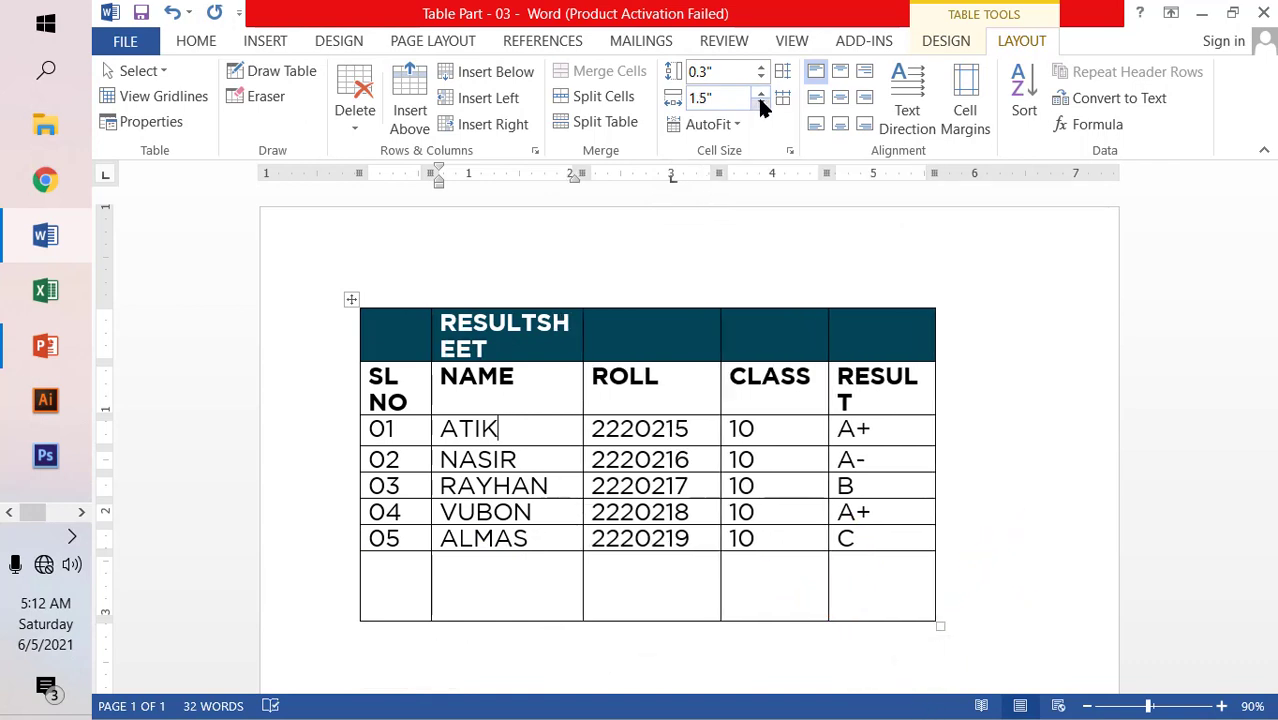
click(758, 101)
click(760, 93)
click(760, 93)
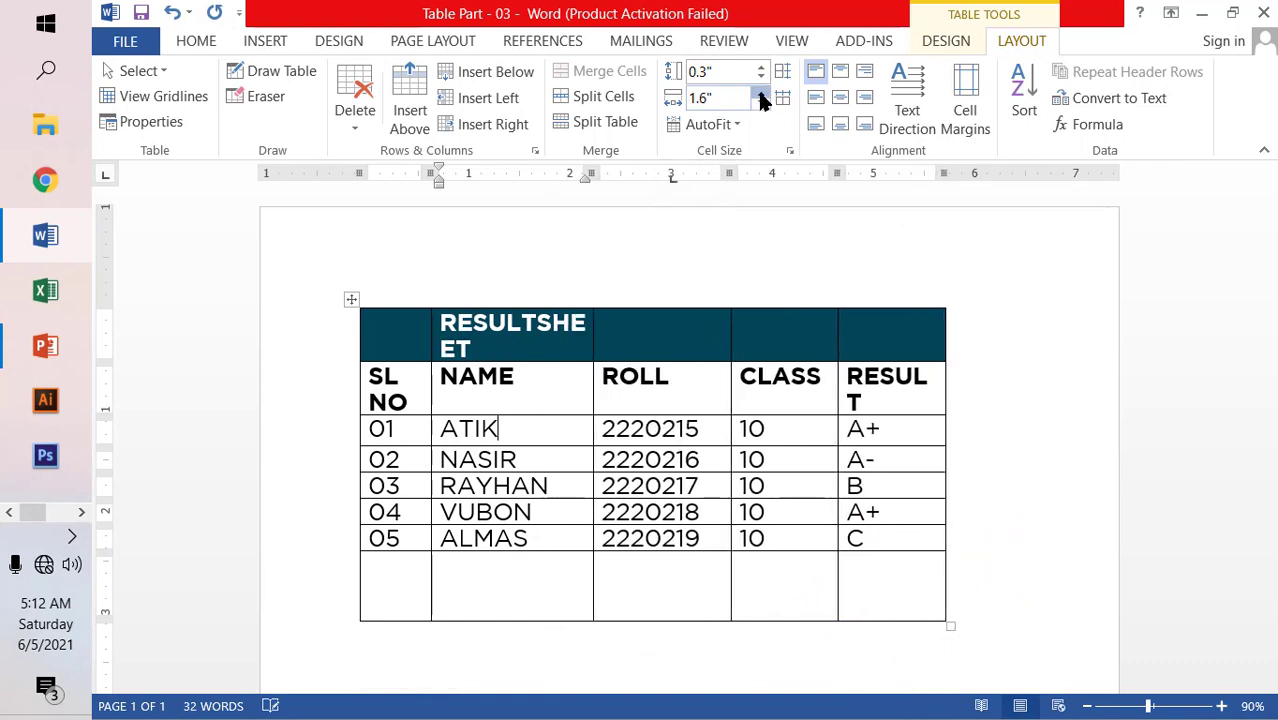
click(760, 93)
click(762, 103)
click(761, 103)
click(761, 103)
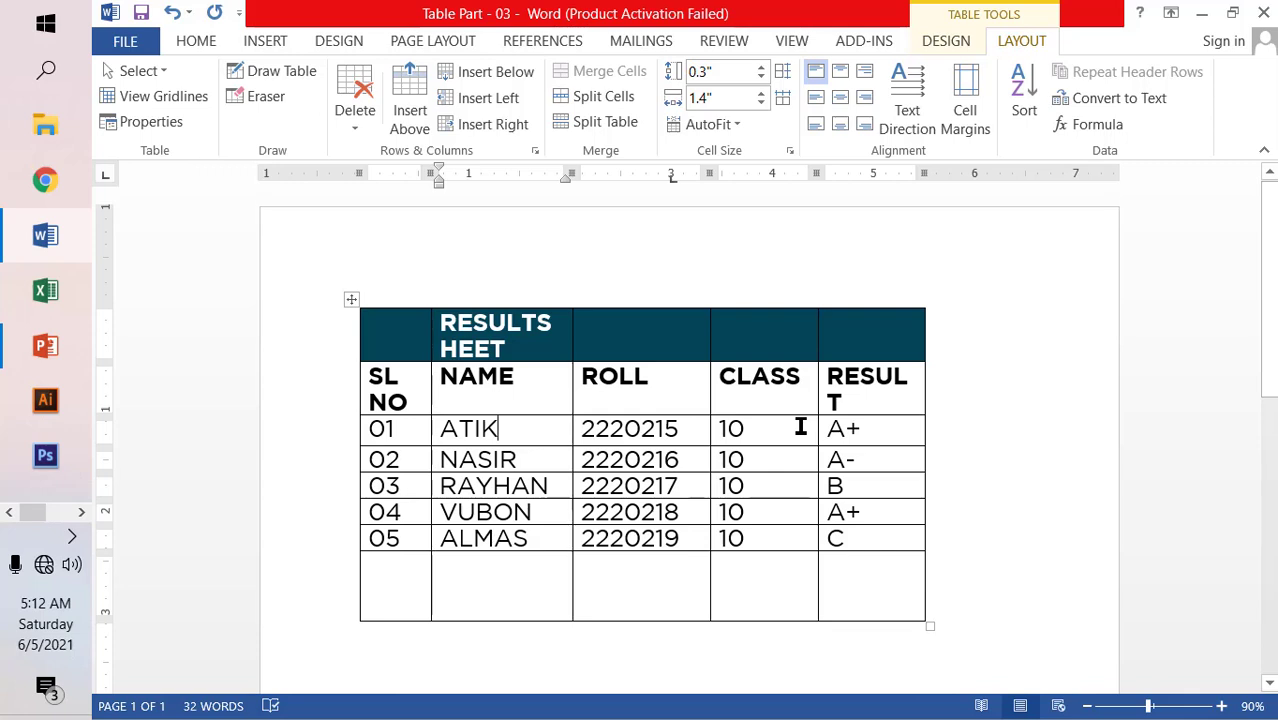
- AutoFit the results table to its contents, then AutoFit it to the window width
click(521, 350)
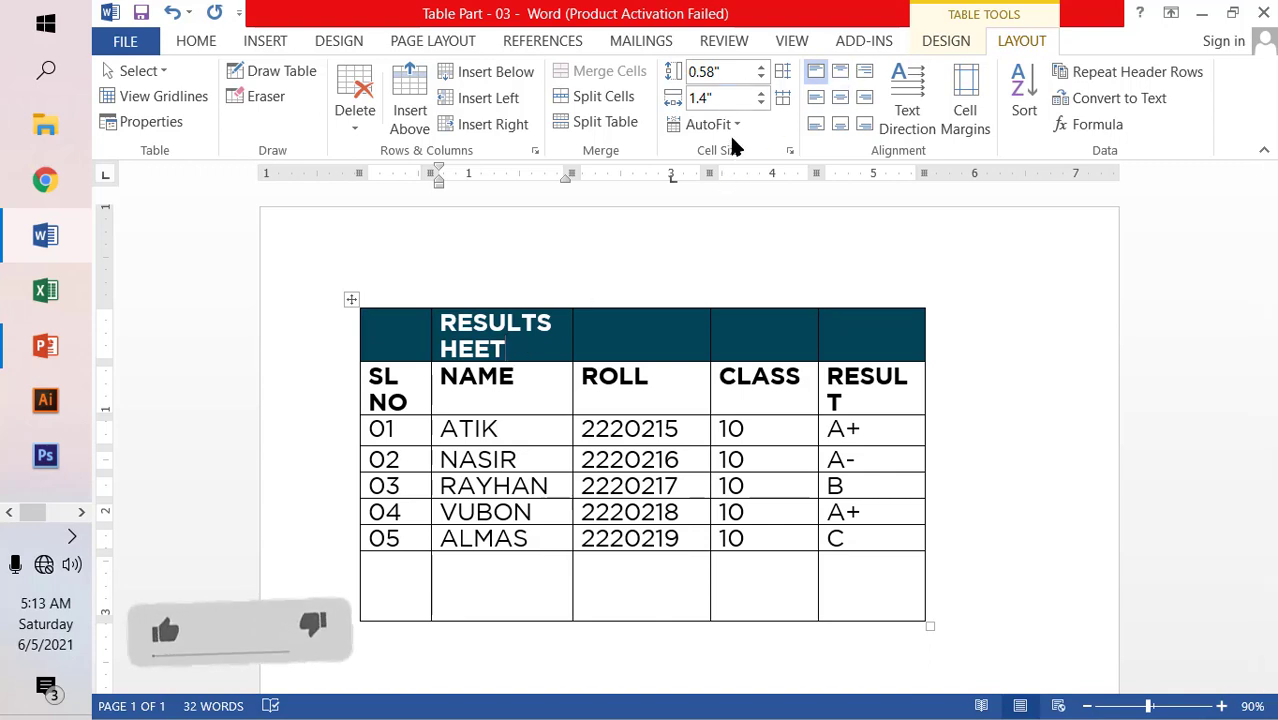
click(733, 130)
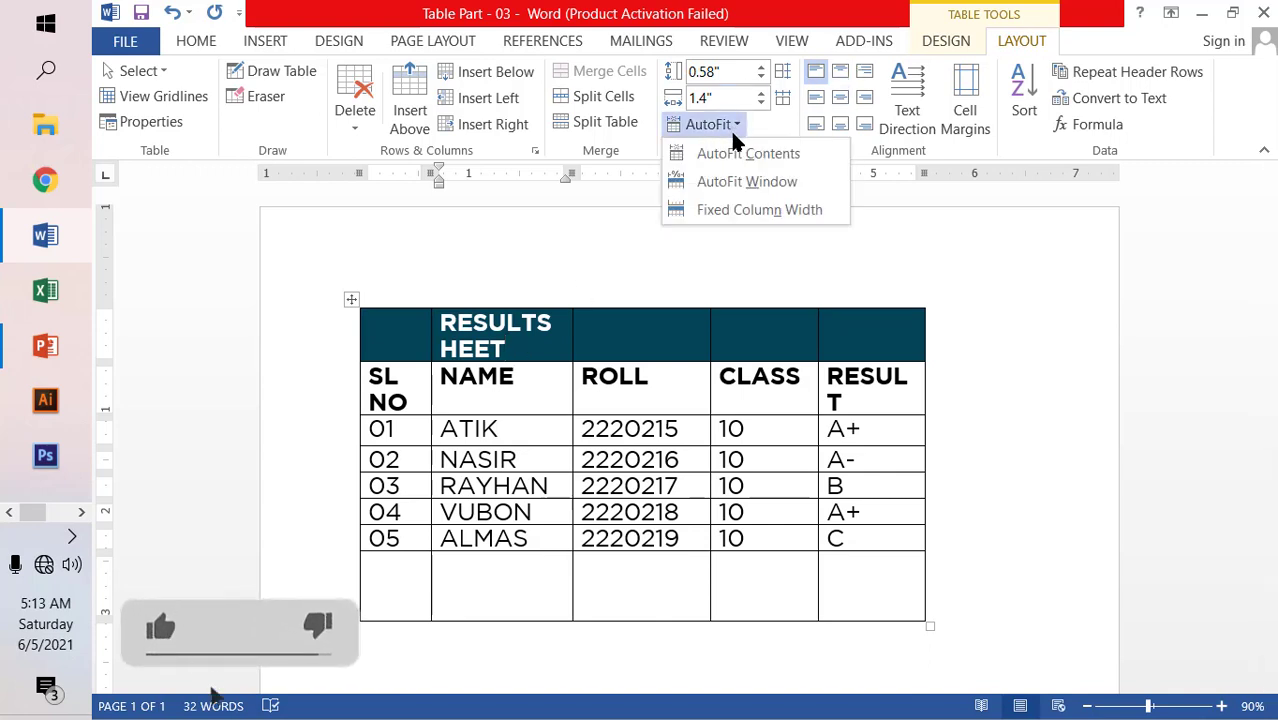
click(740, 155)
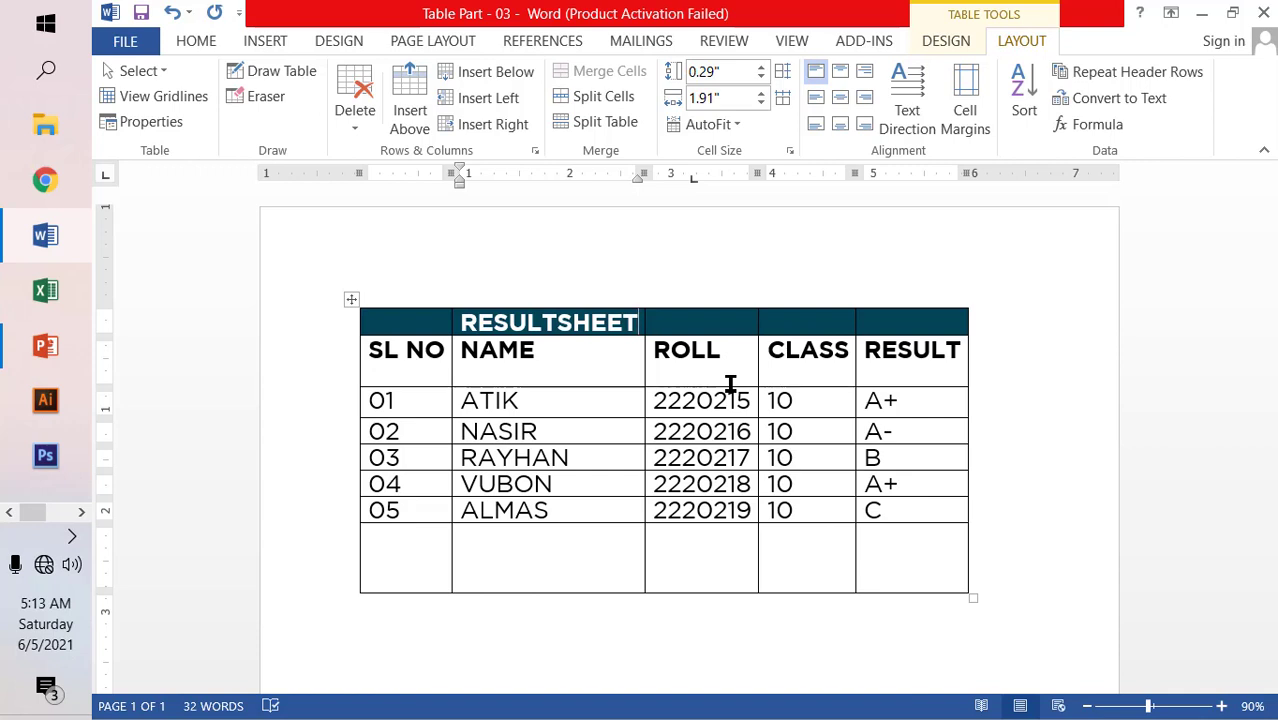
click(733, 127)
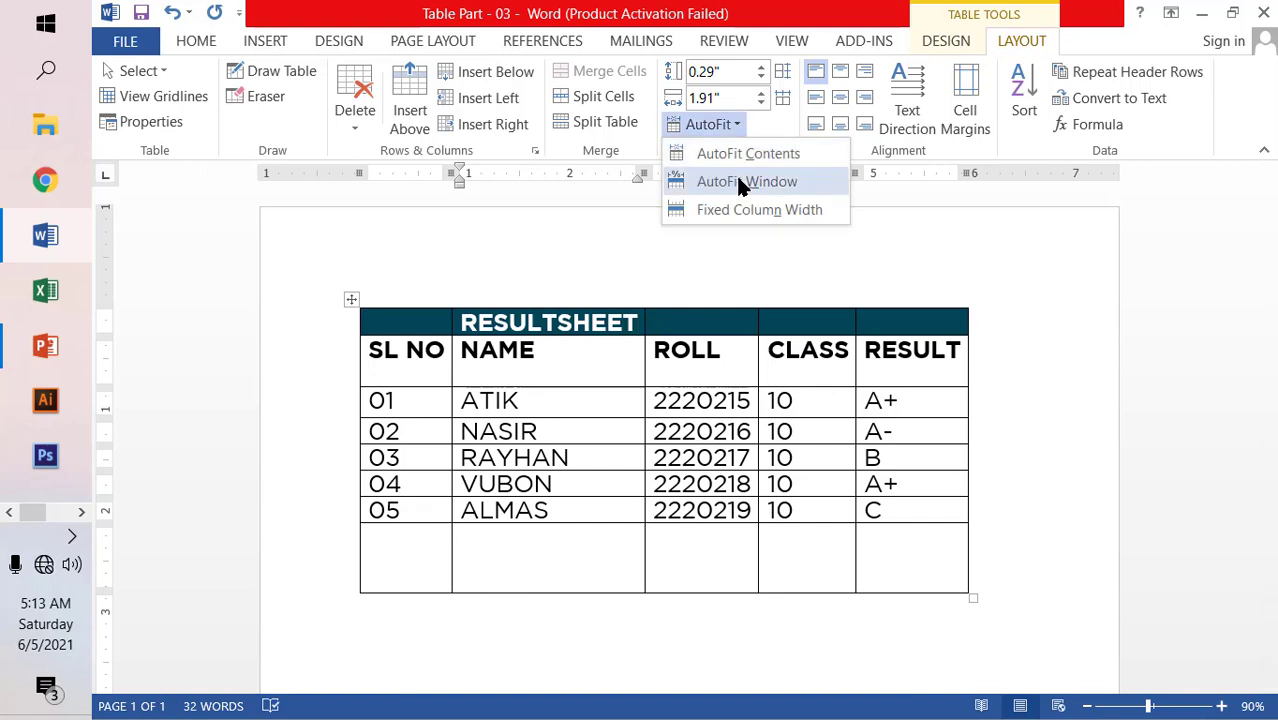
click(740, 184)
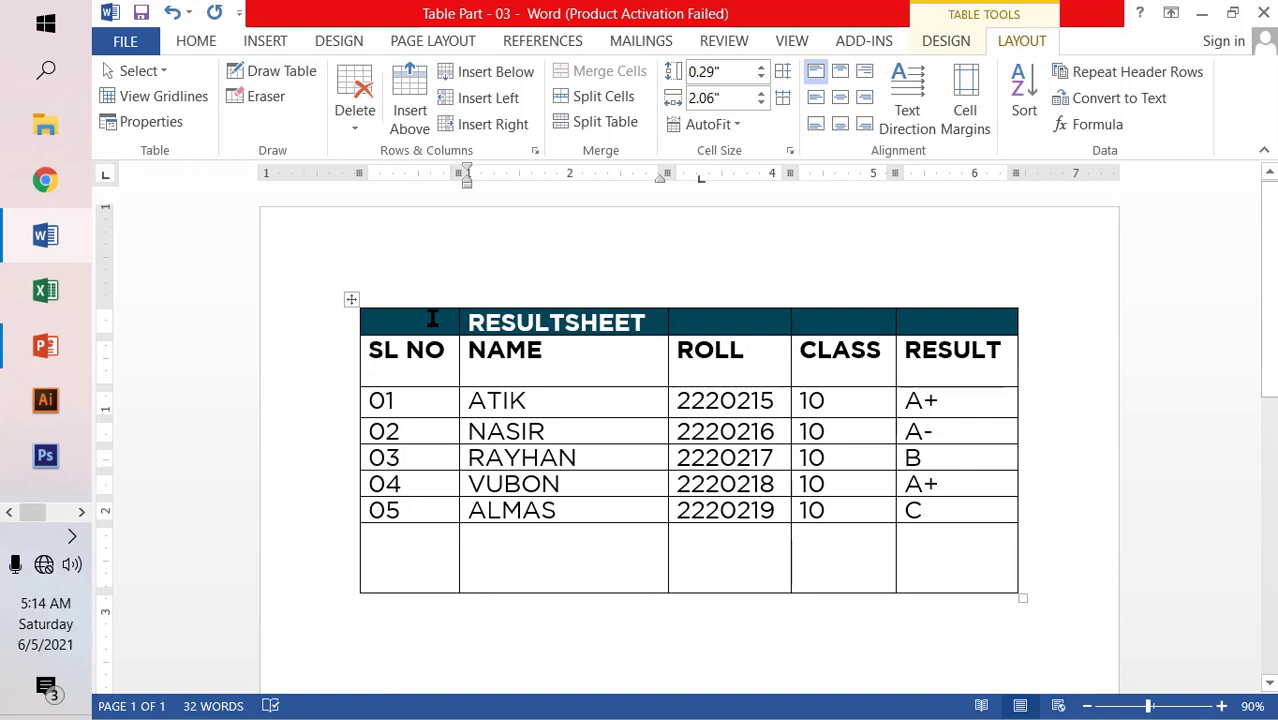
- Merge all cells of the top row into a single RESULTSHEET title cell
drag(432, 318, 899, 318)
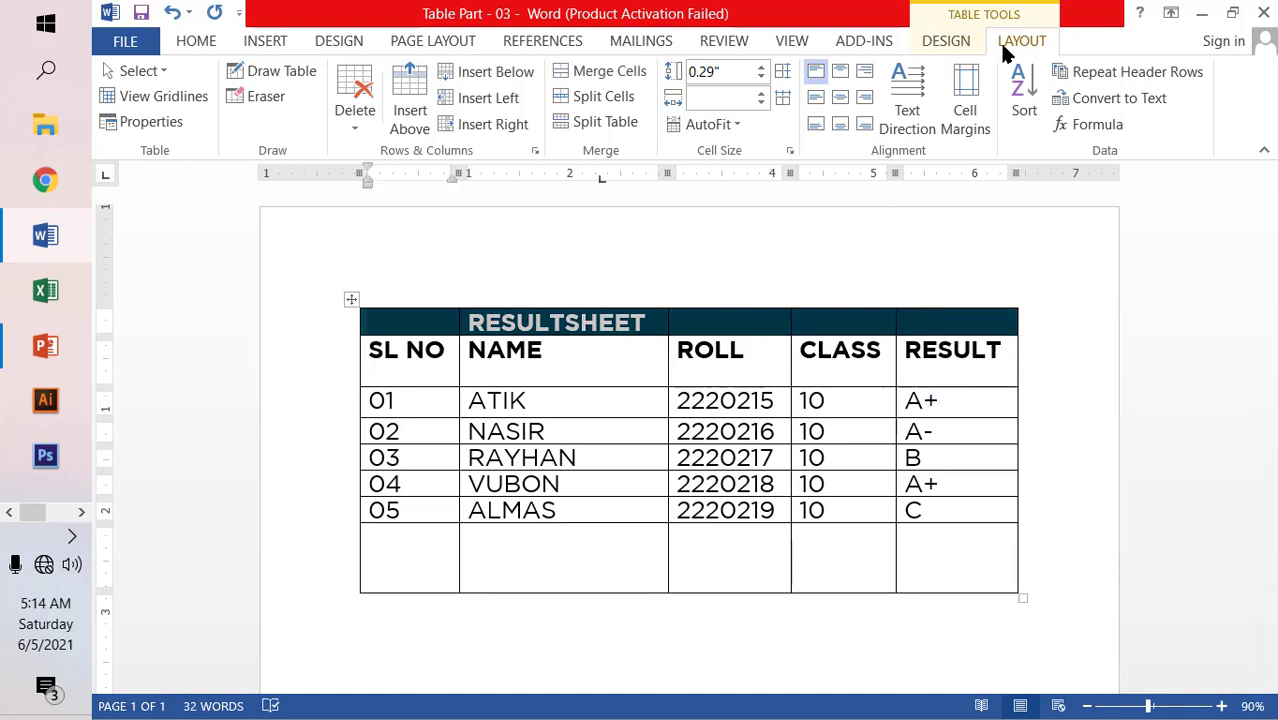
click(611, 70)
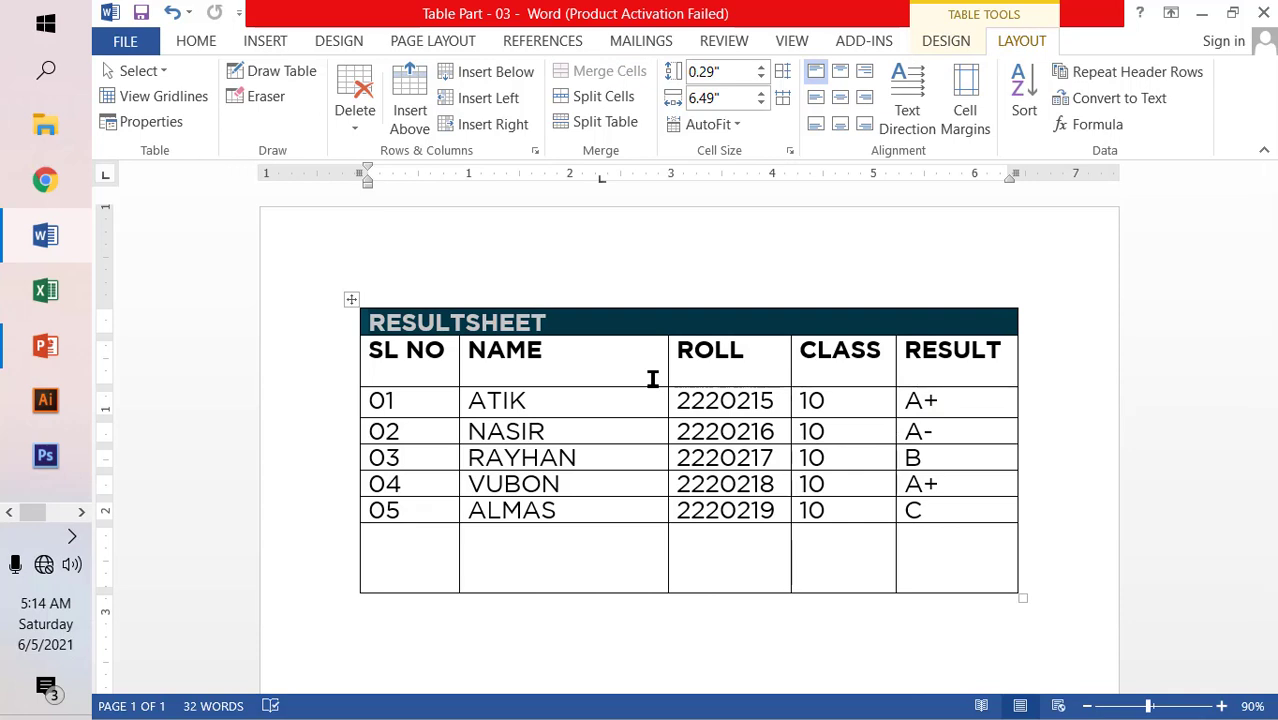
click(585, 560)
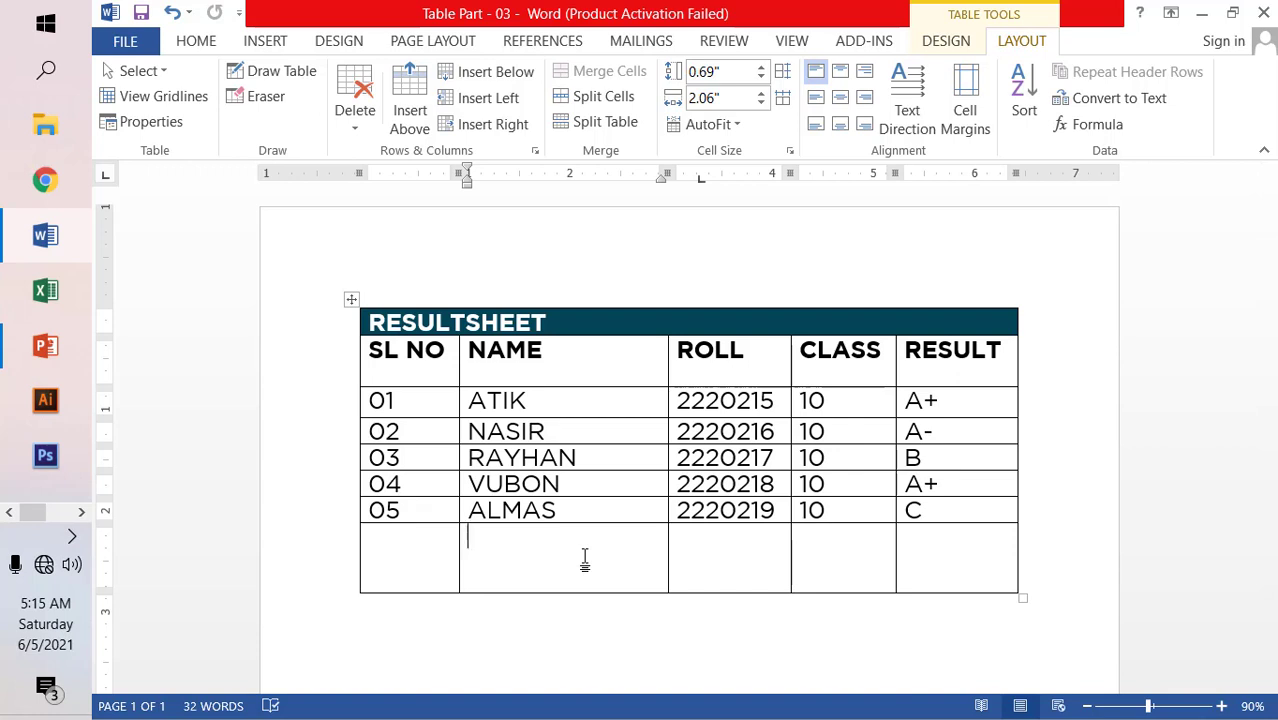
- Split the empty last-row NAME cell into 2 columns and 2 rows
click(611, 96)
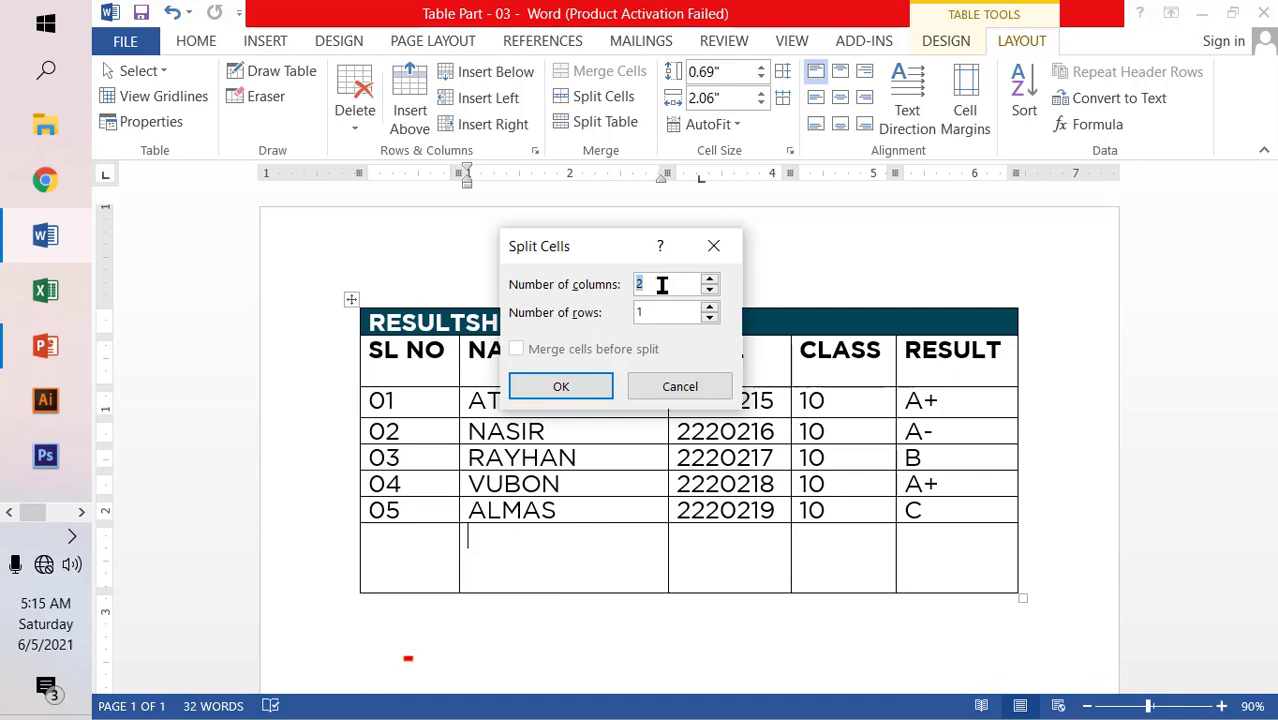
click(665, 286)
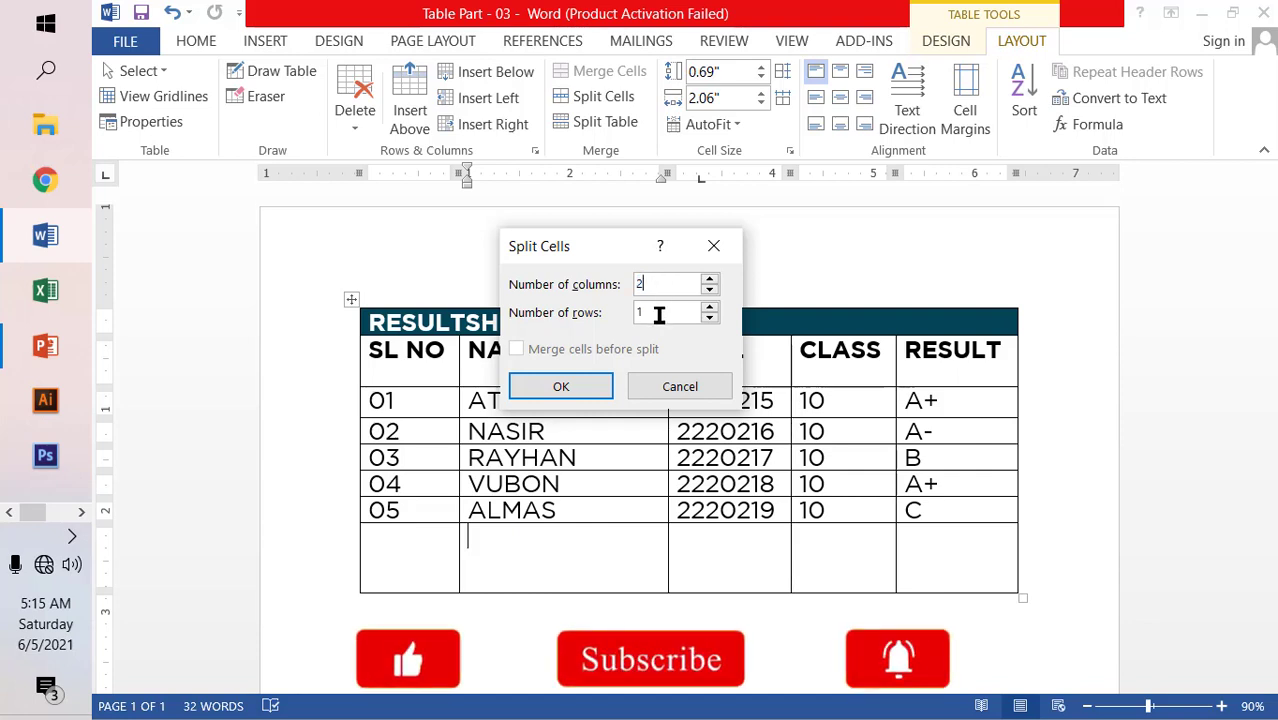
double_click(656, 312)
text(2)
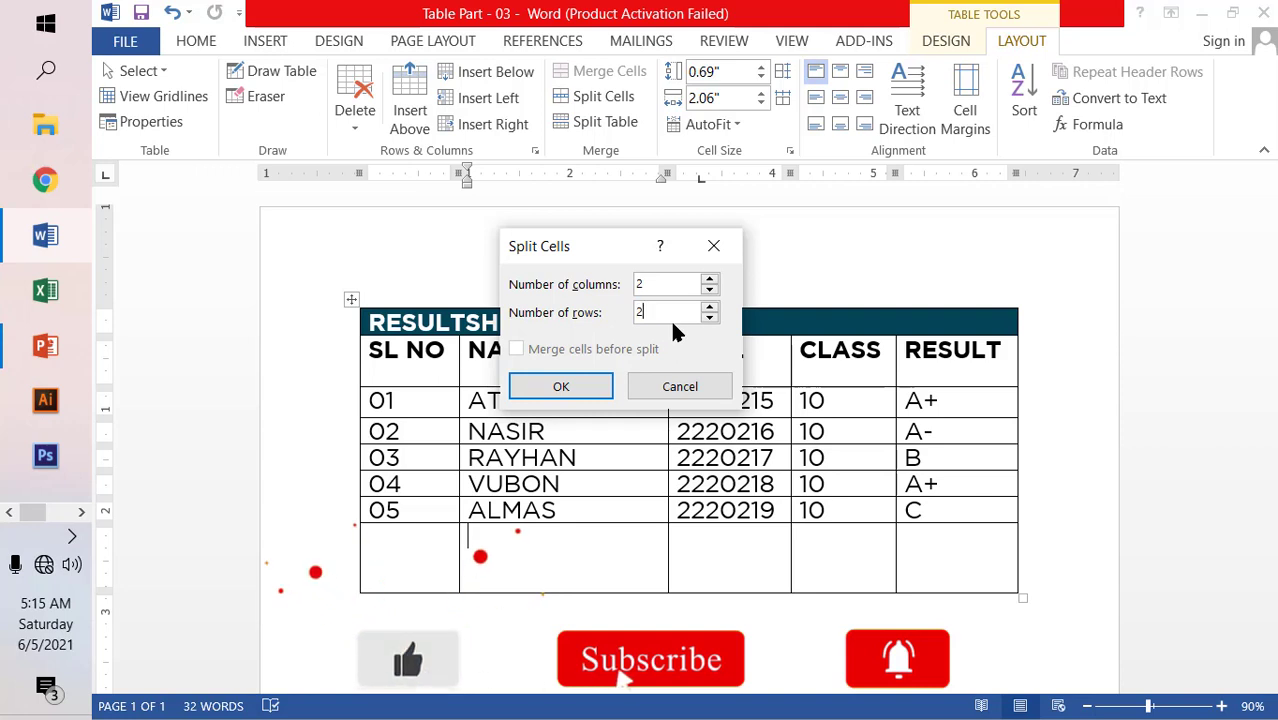
click(598, 392)
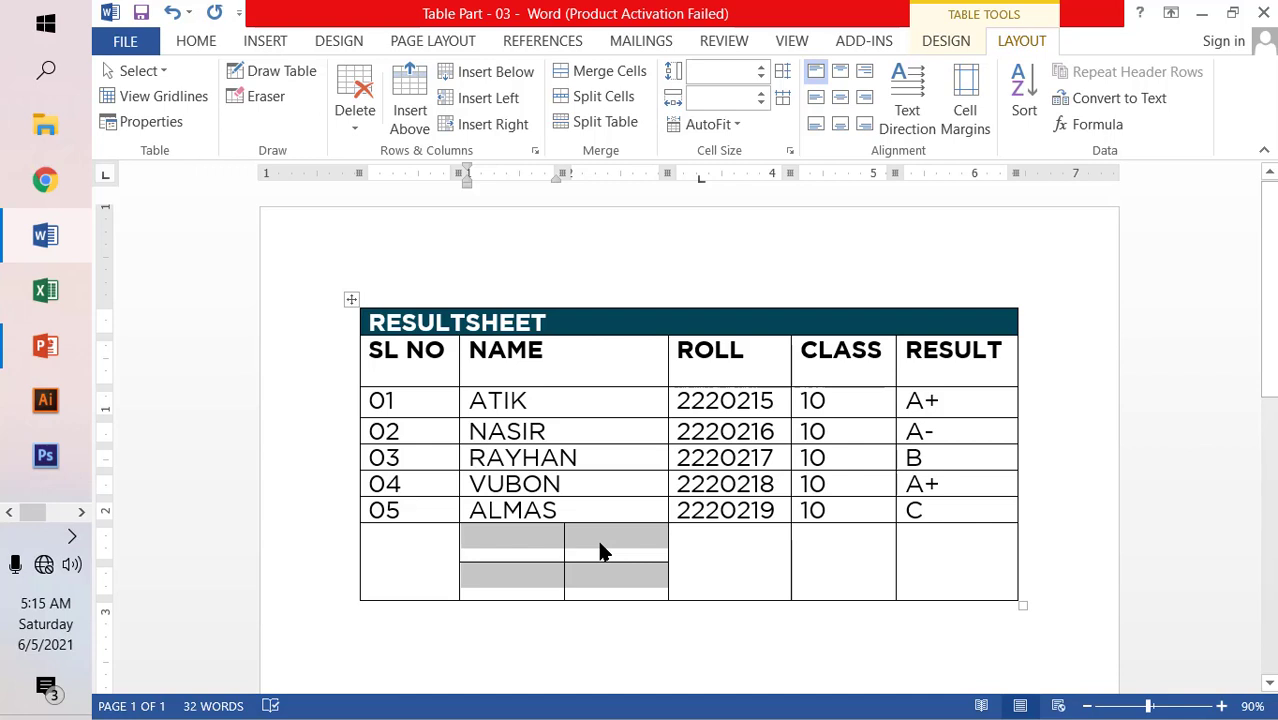
- Split the table so the VUBON row starts a second table
click(600, 545)
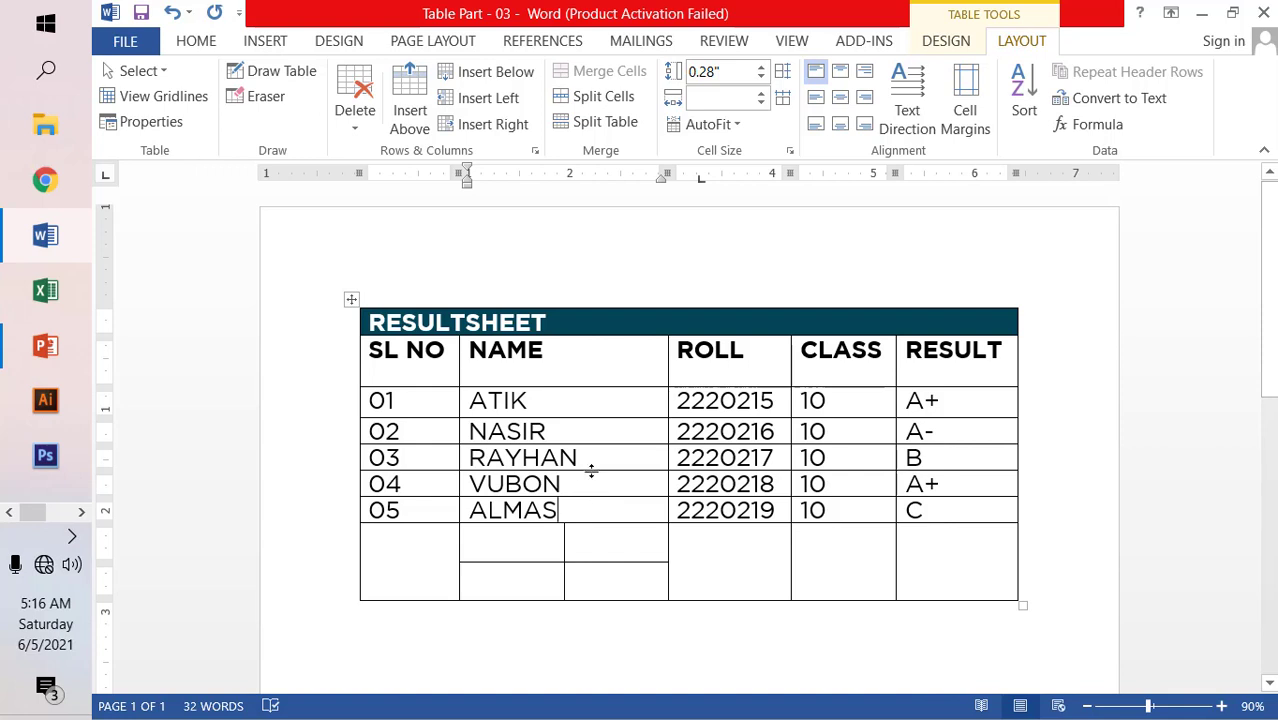
click(595, 487)
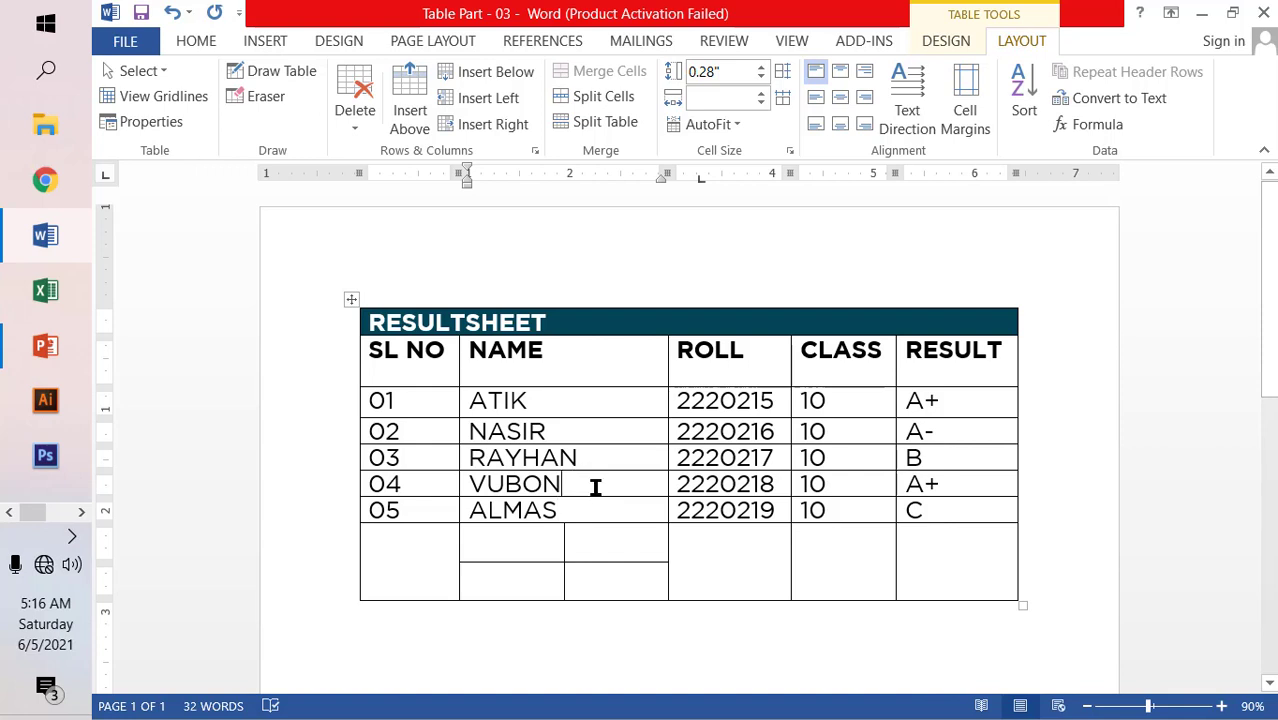
click(618, 120)
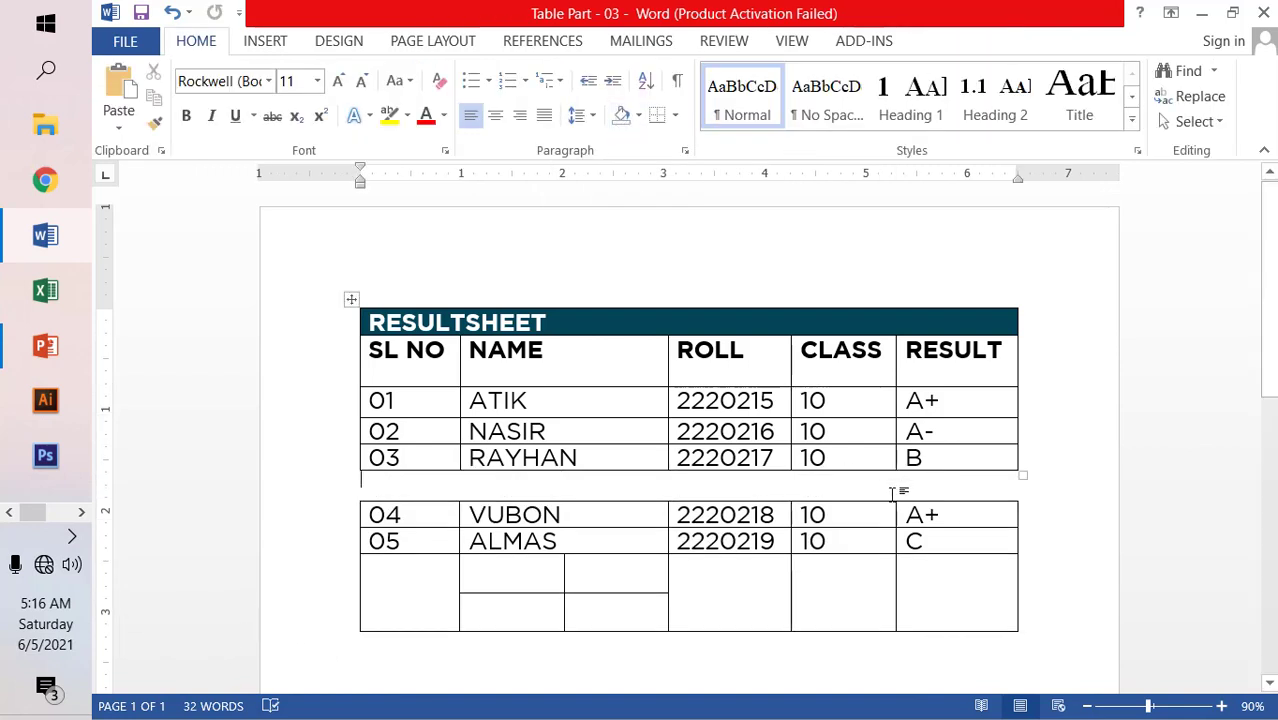